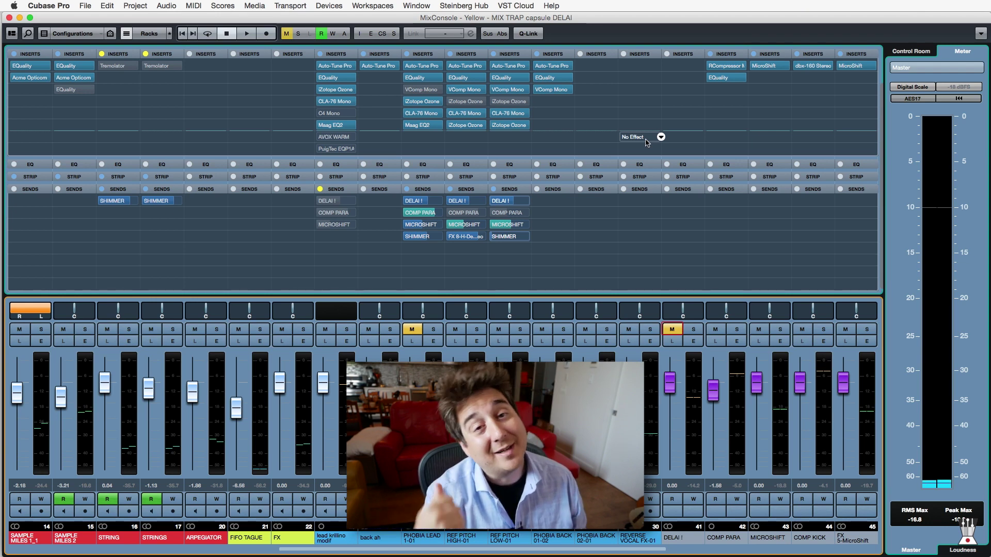
Play back the mix, and insert the Soundtoys EchoBoy in the first insert slot of the DELAI ! channel.
key("space")
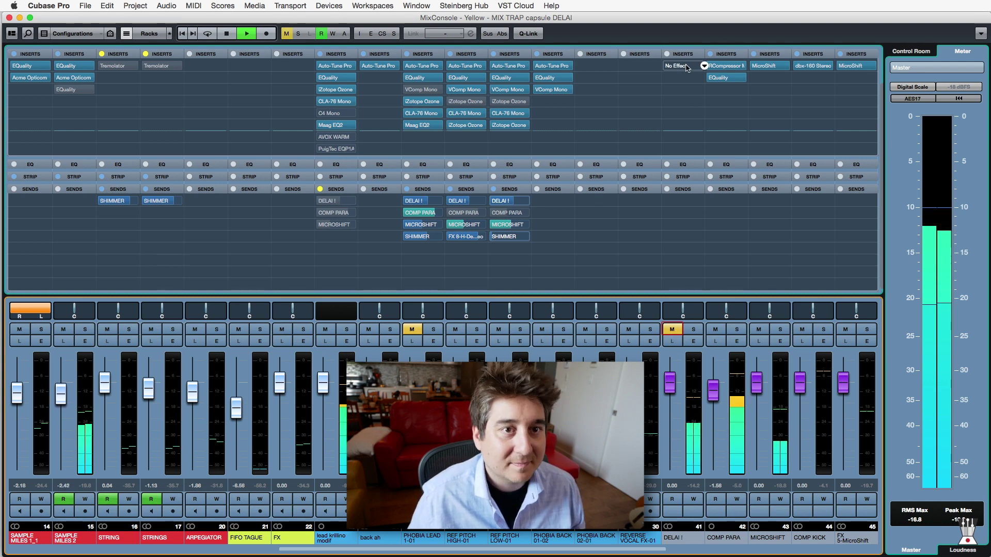
key("space")
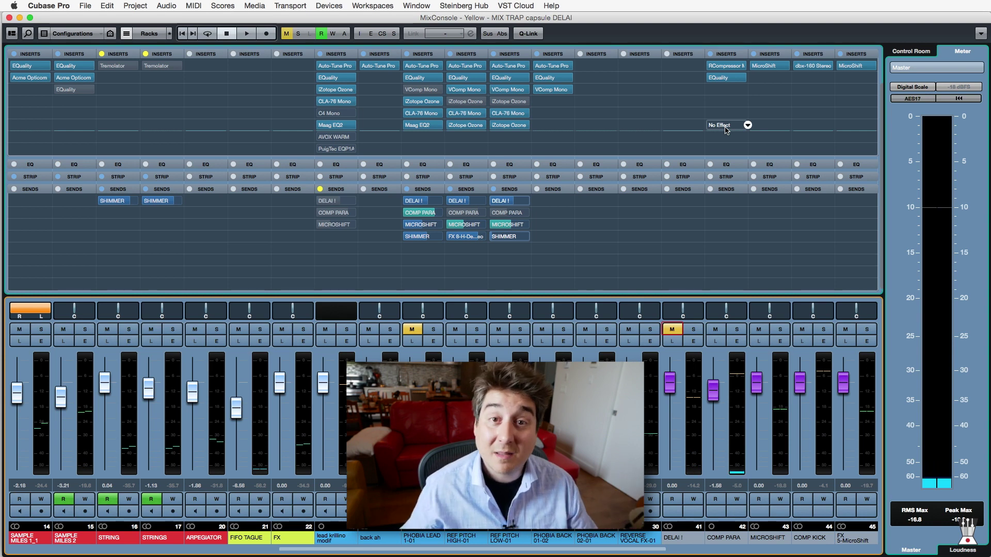
left_click(703, 66)
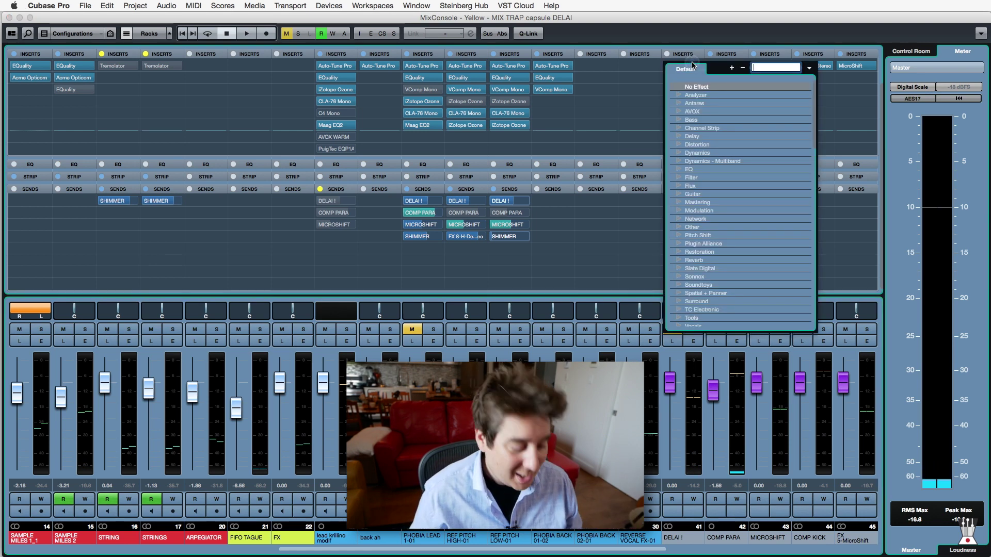
type("echo")
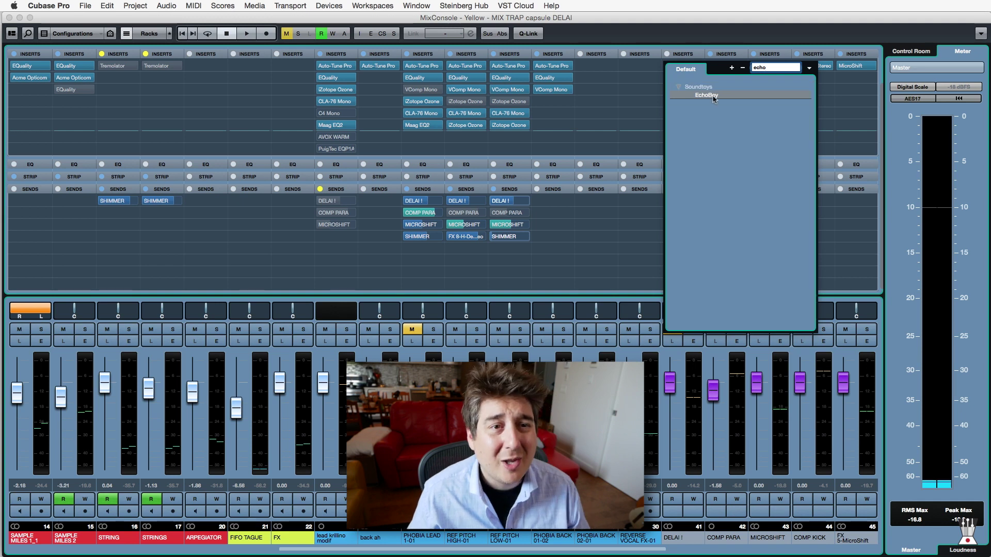
left_click(714, 96)
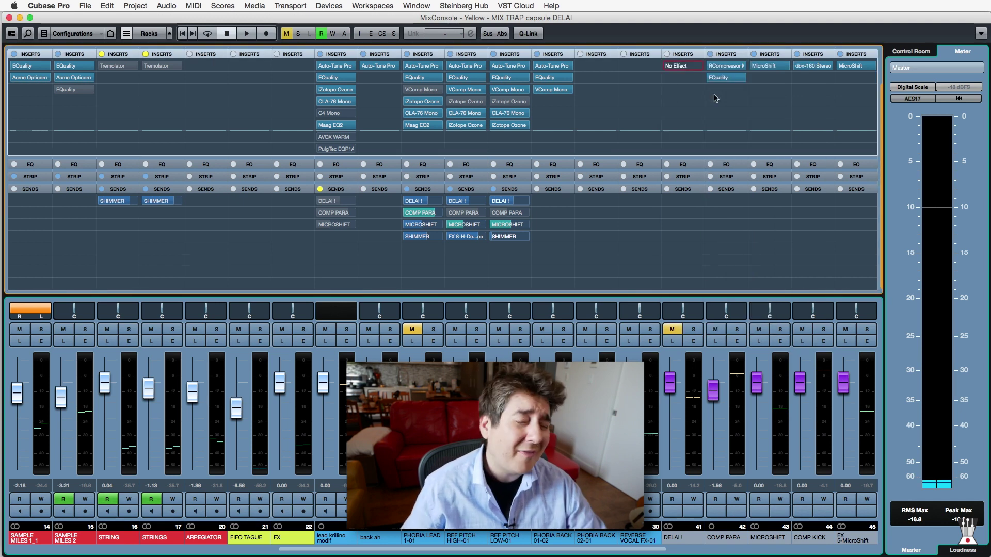
left_click_drag(552, 34, 565, 78)
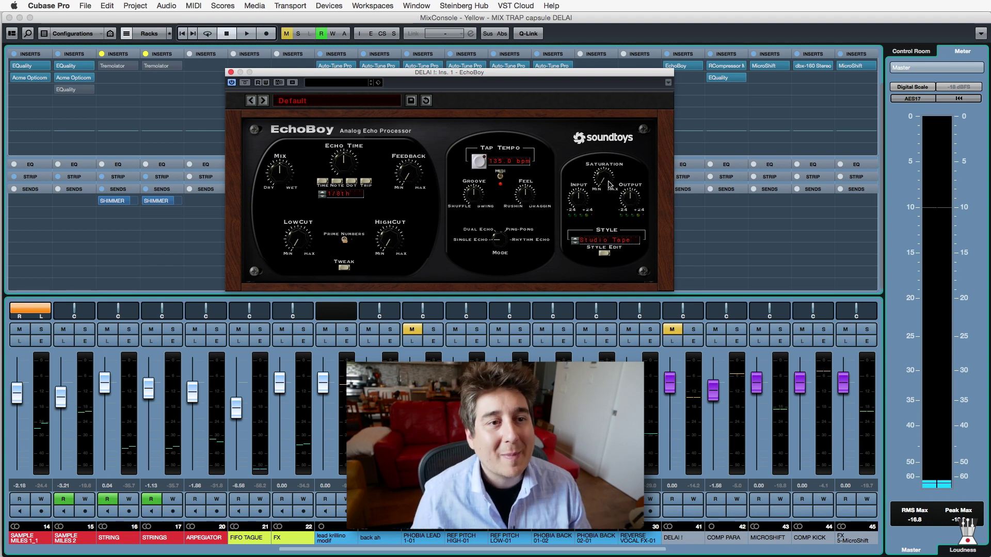
Explore EchoBoy's saturation, the list of echo styles, the Tweak controls and the Style Edit section.
left_click_drag(606, 177, 608, 152)
left_click(597, 242)
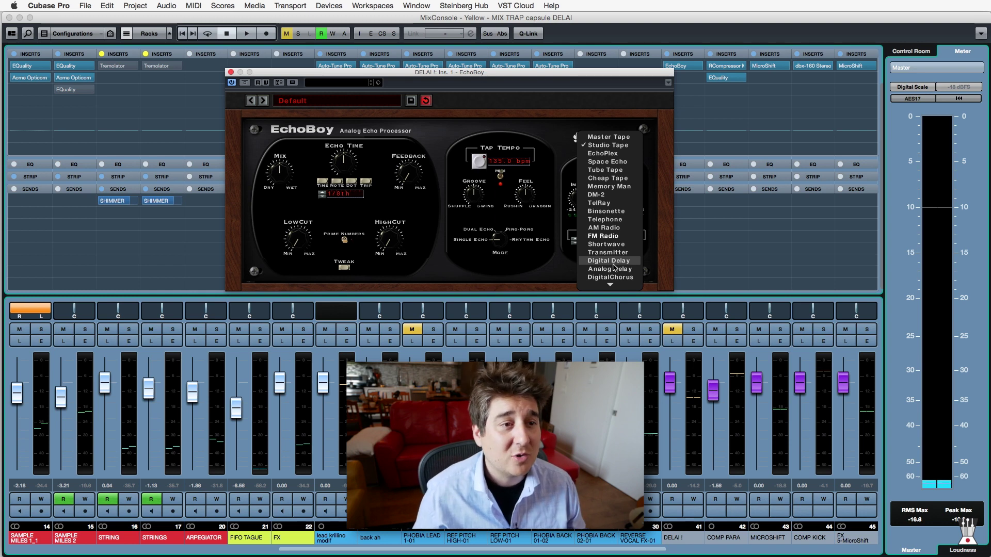
left_click(447, 251)
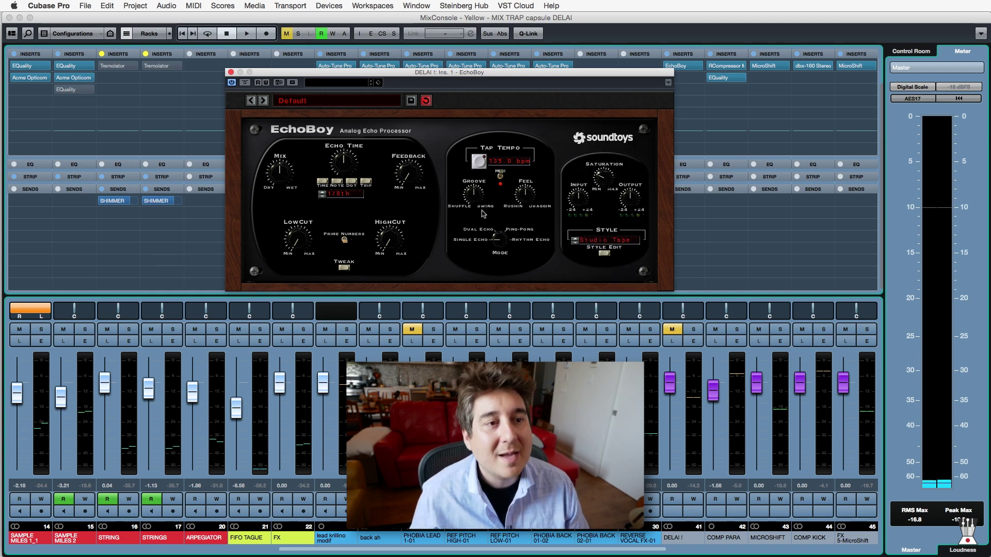
left_click(344, 268)
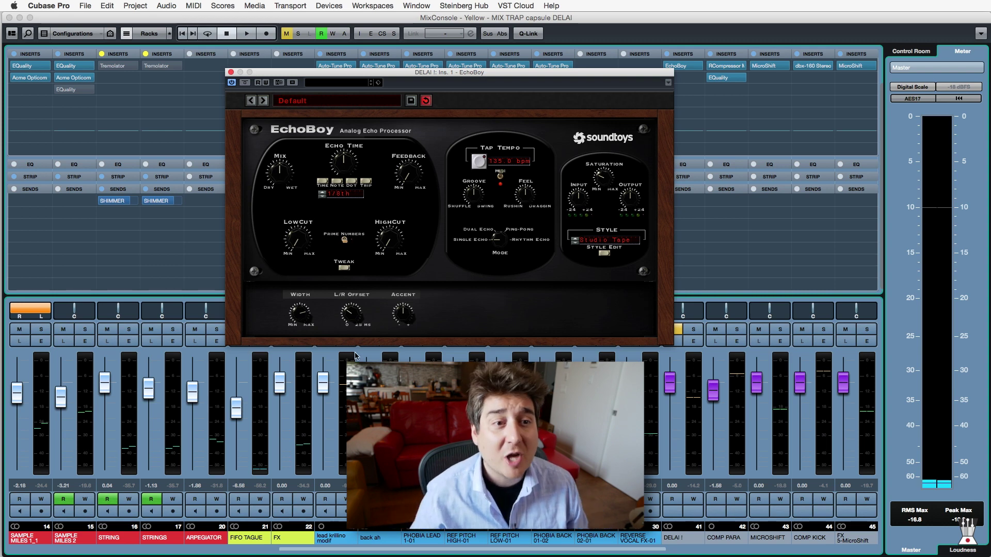
left_click(603, 254)
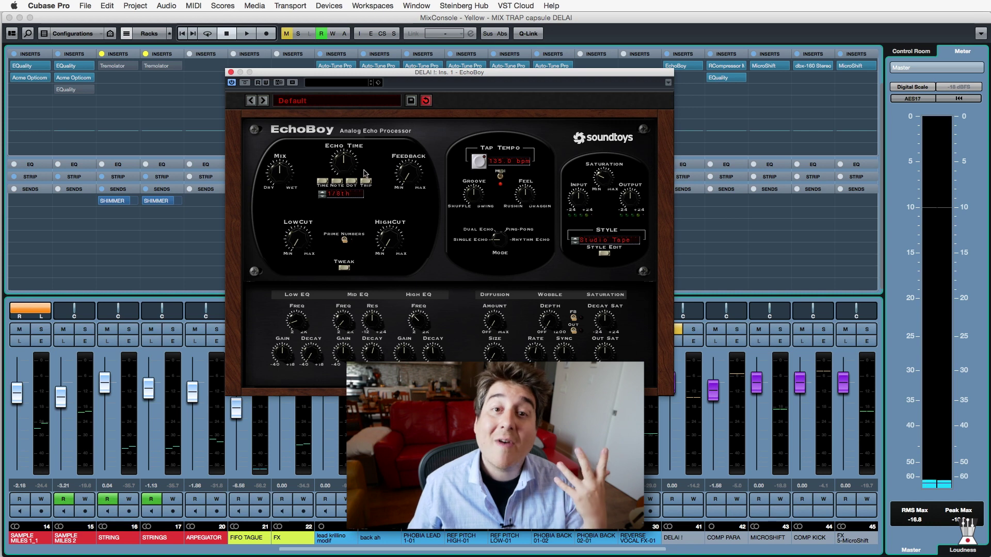
Load the Vocal Echo Long preset from the 03 Vocal category and set EchoBoy's mix to 100 % wet.
left_click(312, 101)
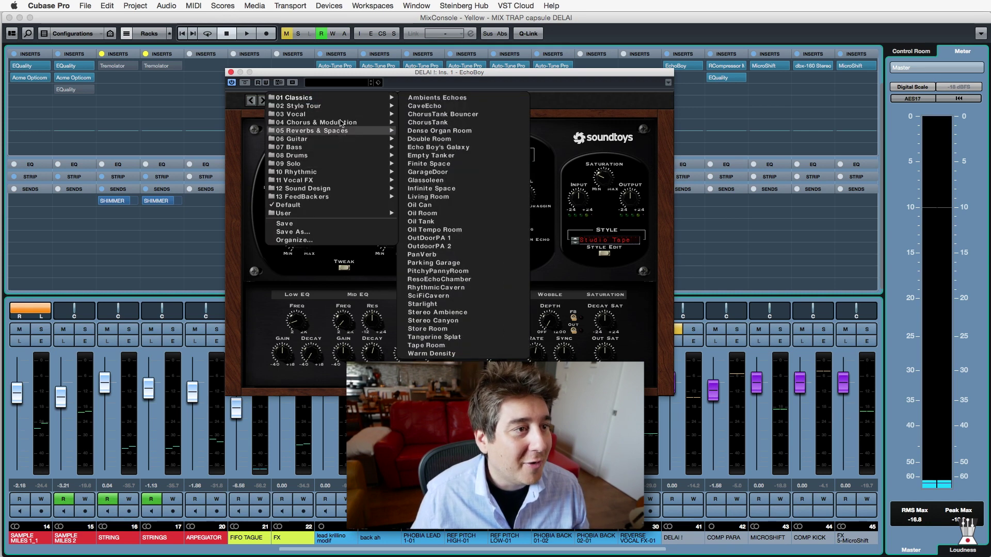
mouse_move(371, 114)
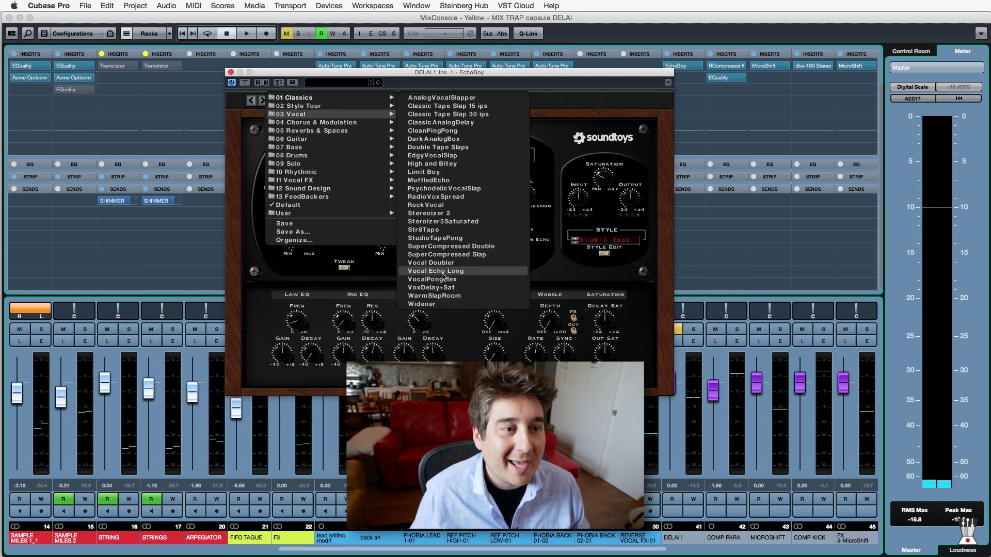
left_click(441, 272)
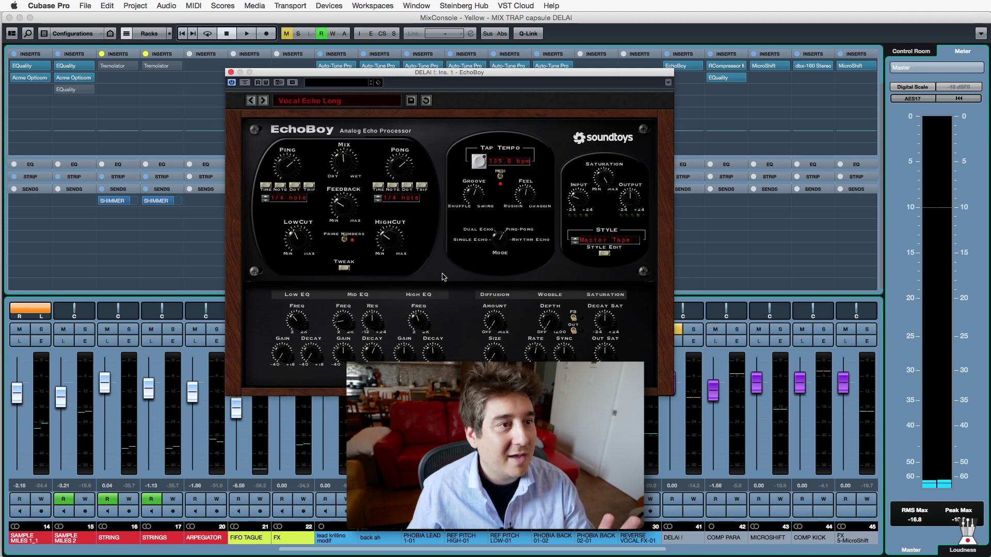
mouse_move(344, 155)
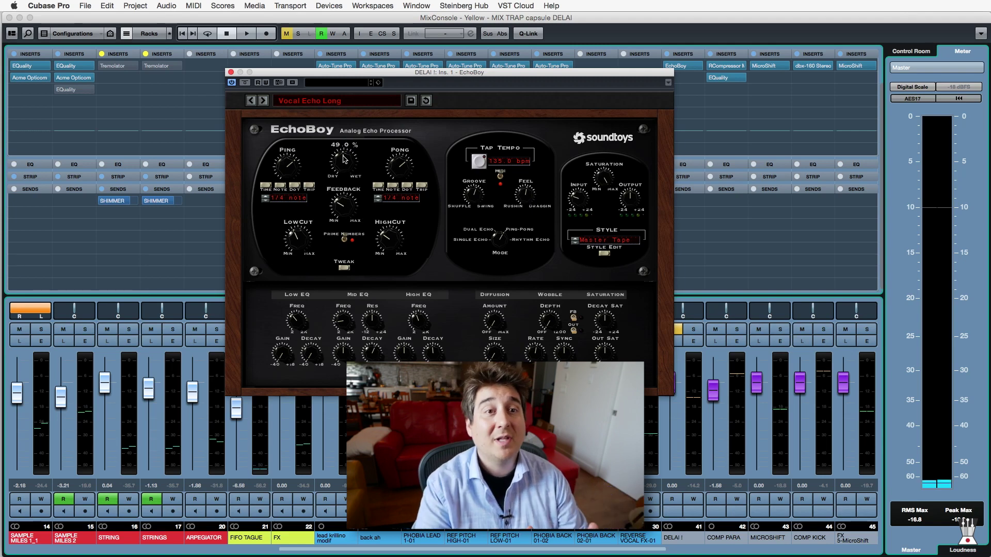
left_click_drag(344, 158, 351, 62)
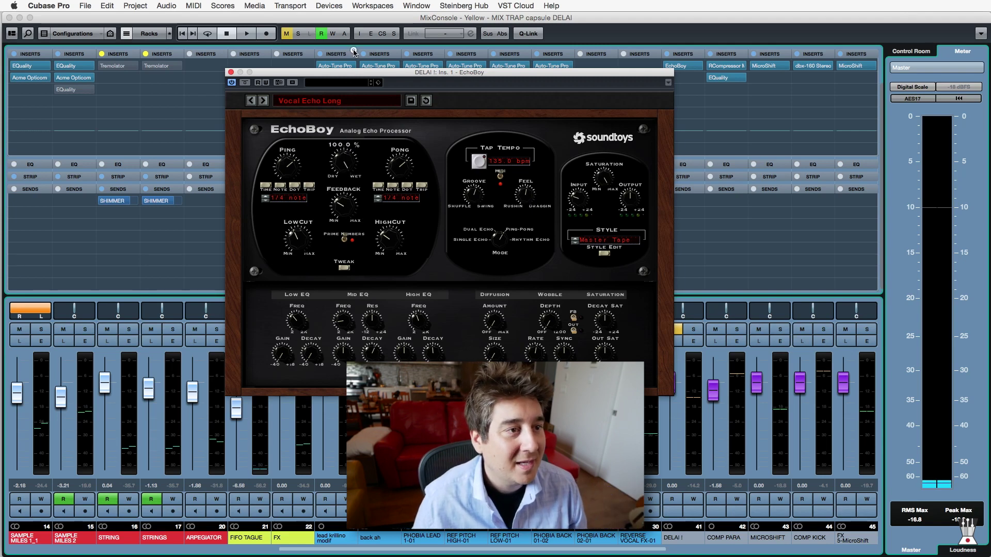
Unmute the DELAI ! channel and solo the lead vocal track during playback.
left_click(678, 330)
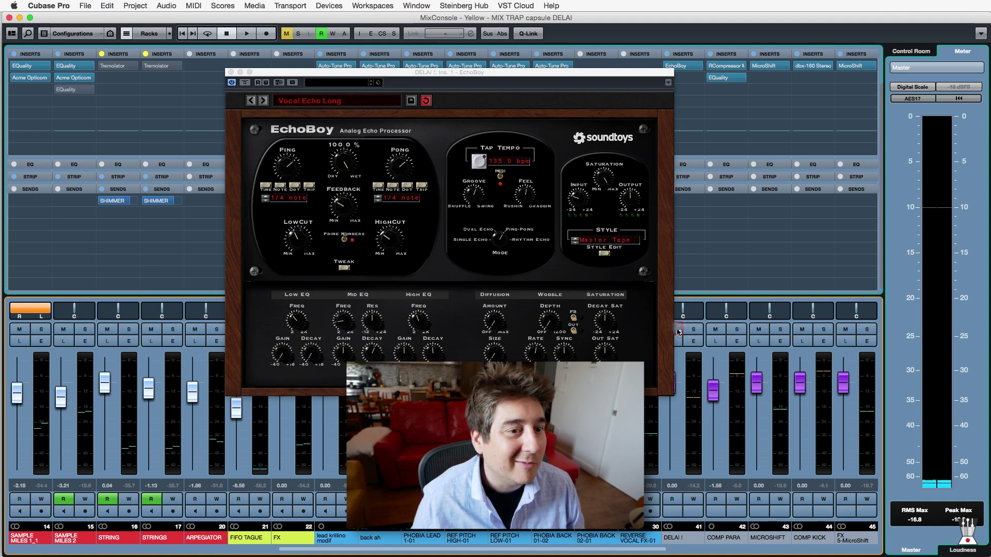
left_click_drag(316, 74, 477, 72)
key("space")
left_click(347, 329)
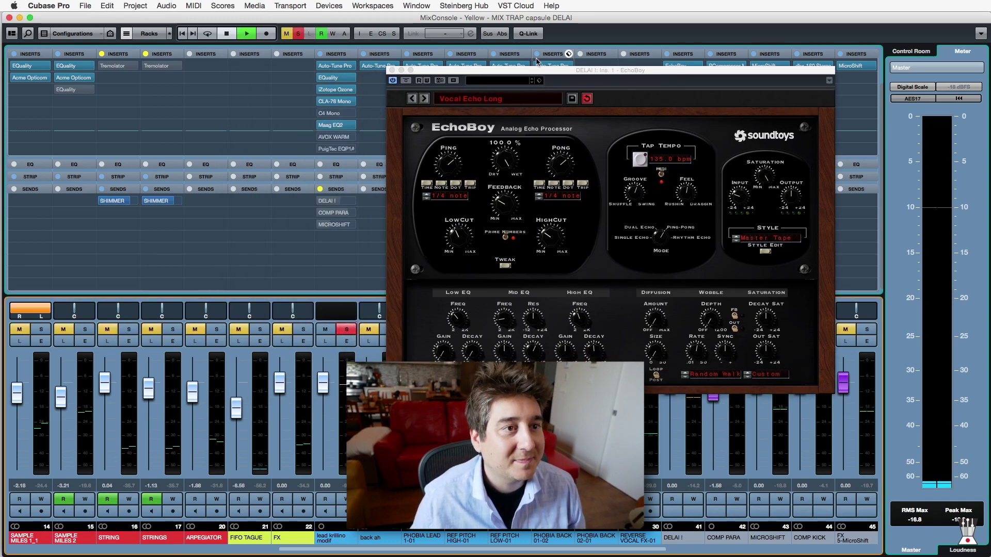
left_click_drag(517, 71, 338, 37)
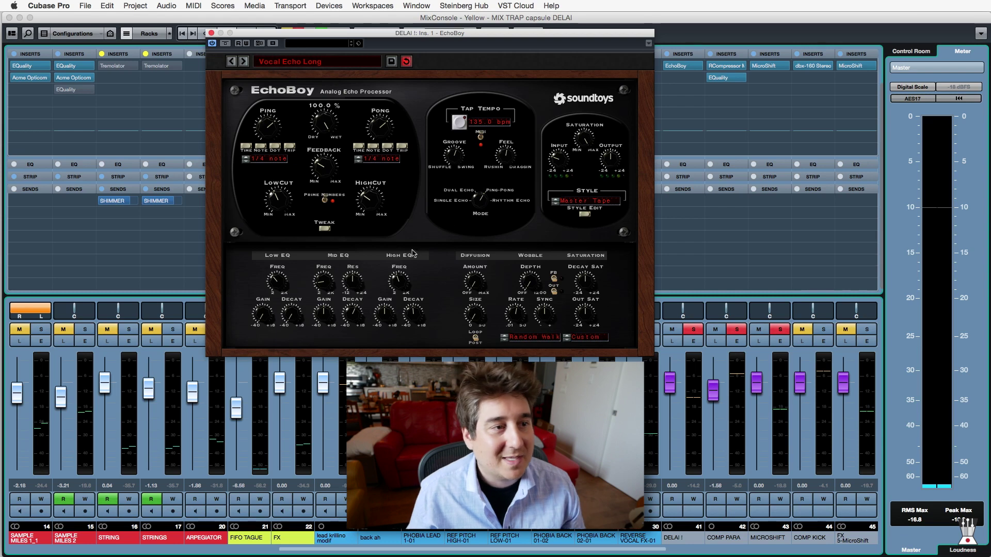
Set EchoBoy's HighCut to 0.64 while listening to the soloed vocal.
mouse_move(368, 187)
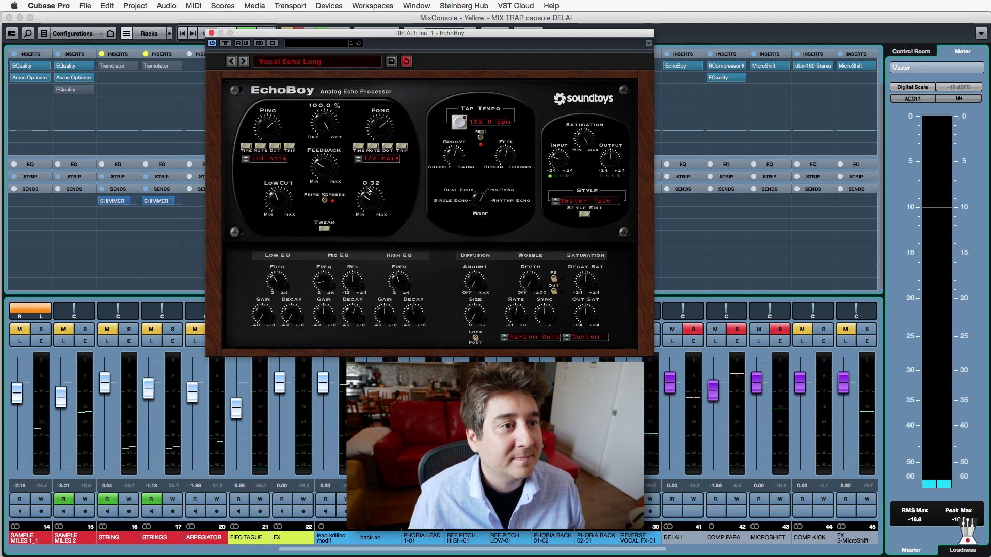
key("space")
mouse_move(370, 200)
left_mouse_down()
mouse_move(383, 176)
mouse_move(375, 203)
left_mouse_up()
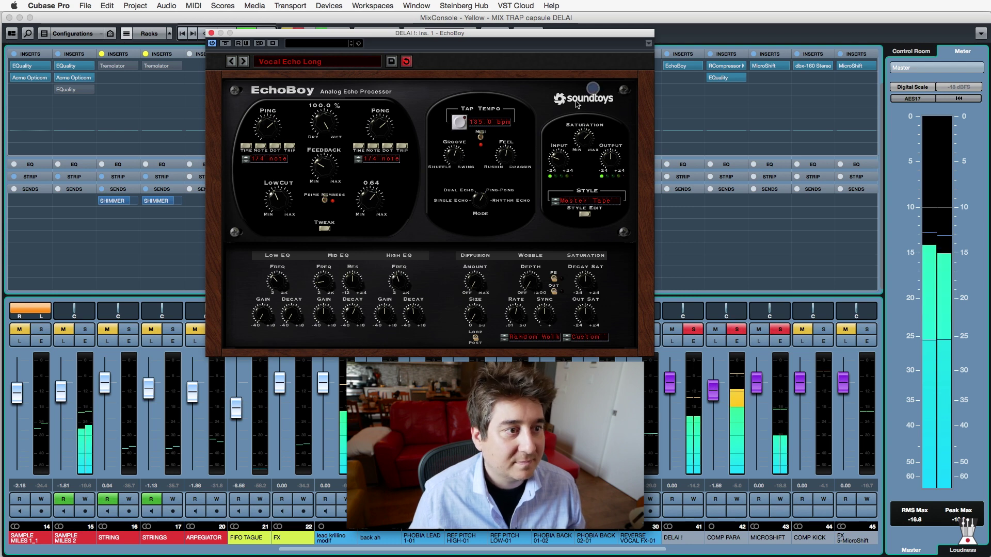
Examine EchoBoy's Width and Balance tweak controls while the vocal plays, and hide them again.
left_click(327, 228)
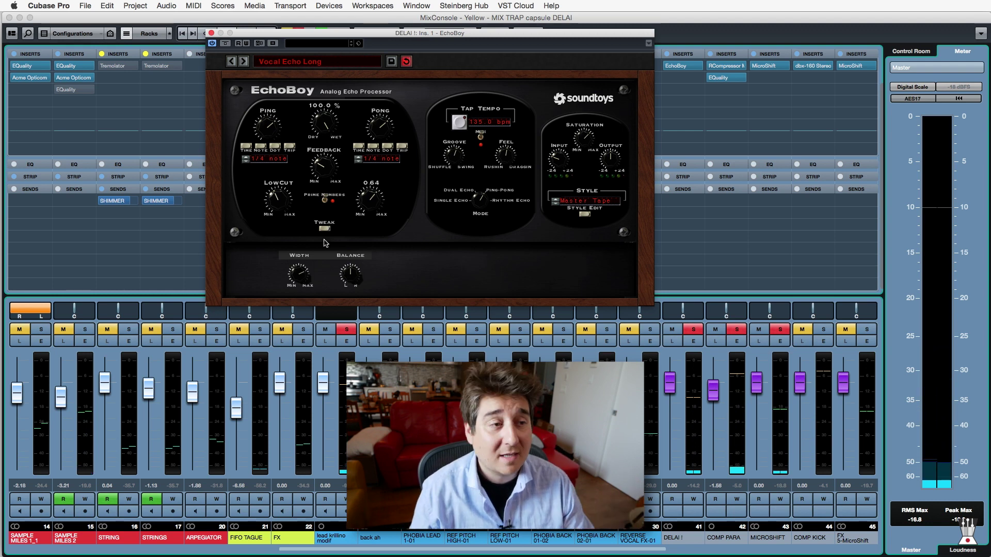
key("space")
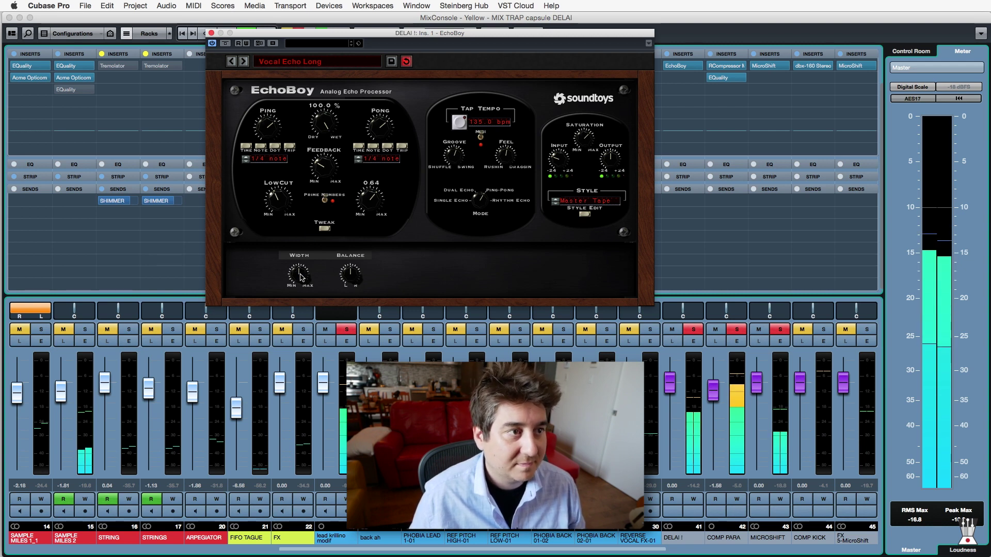
left_click(325, 229)
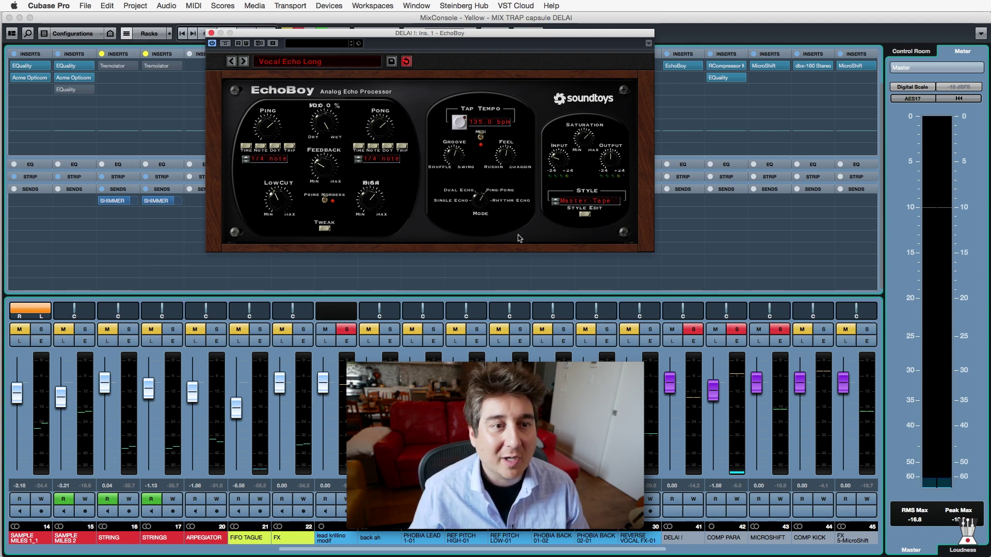
Adjust the diffusion size and amount in EchoBoy's style settings during playback, turning both down, and close the plug-in.
left_click(583, 216)
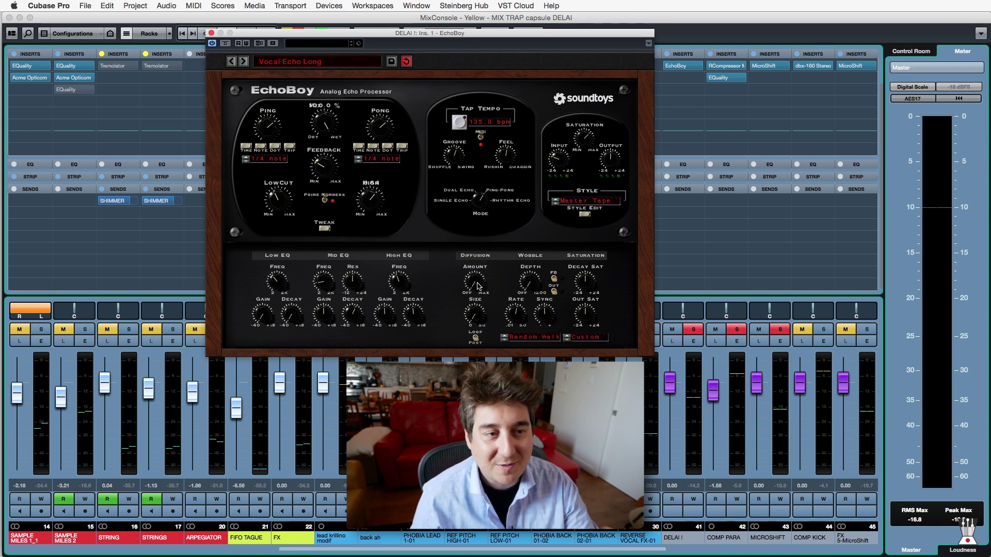
key("space")
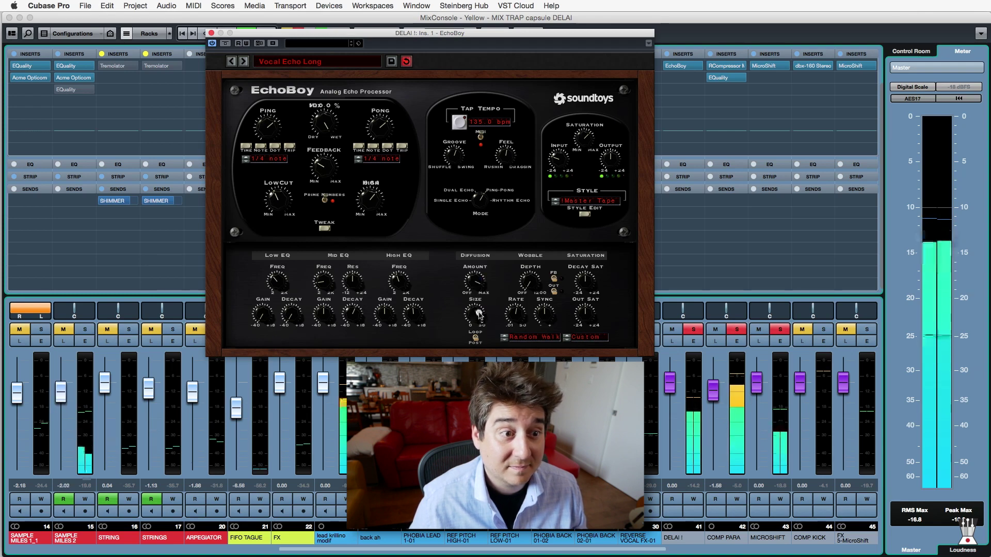
left_click_drag(474, 345, 475, 374)
left_click_drag(475, 283, 475, 369)
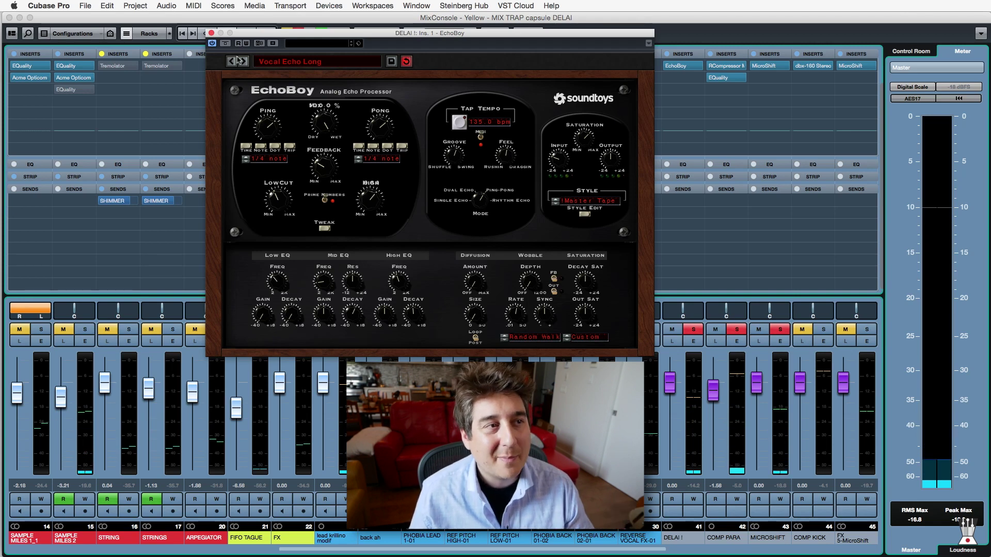
left_click(211, 33)
Insert the ValhallaPlate reverb after EchoBoy in the second insert slot of the DELAI ! channel.
left_click(677, 78)
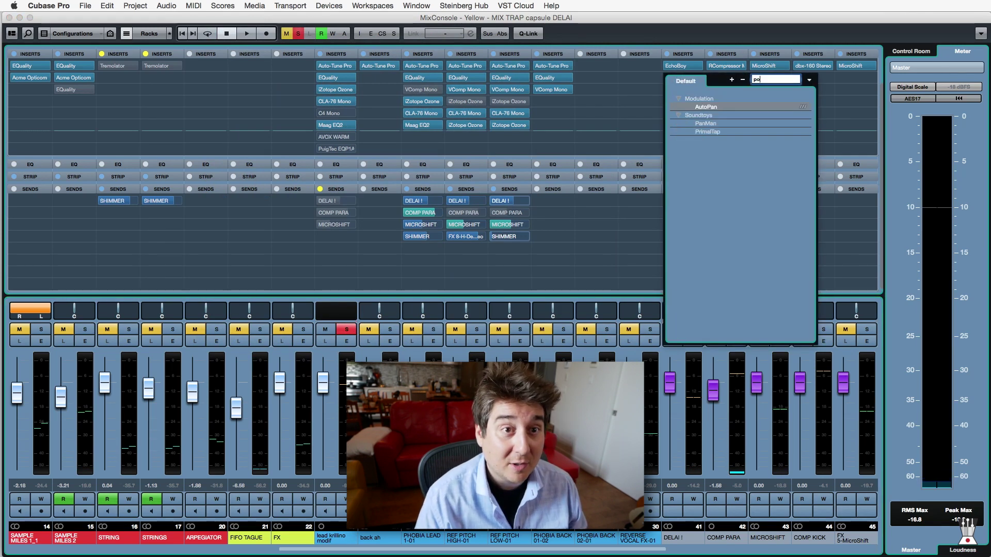
key("BackSpace")
type("late")
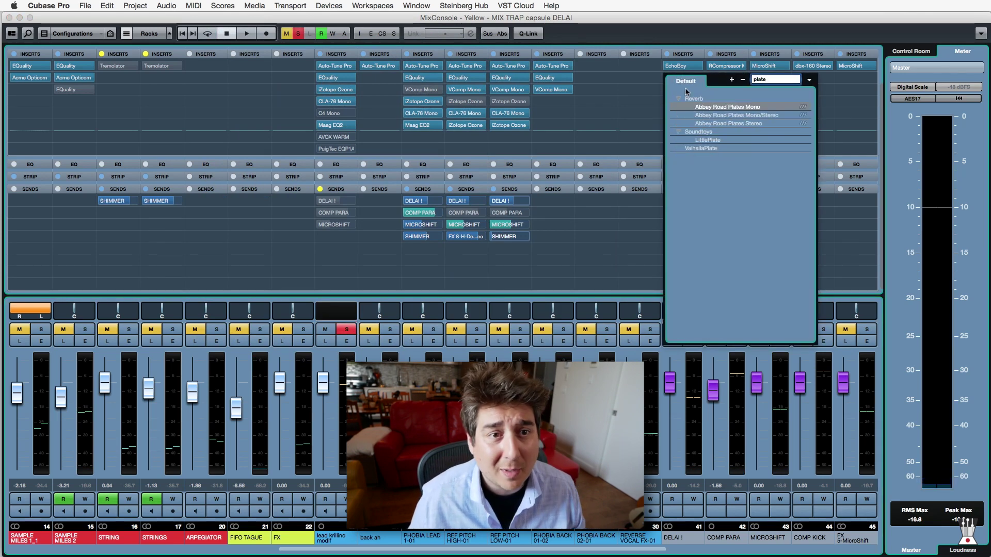
left_click(719, 148)
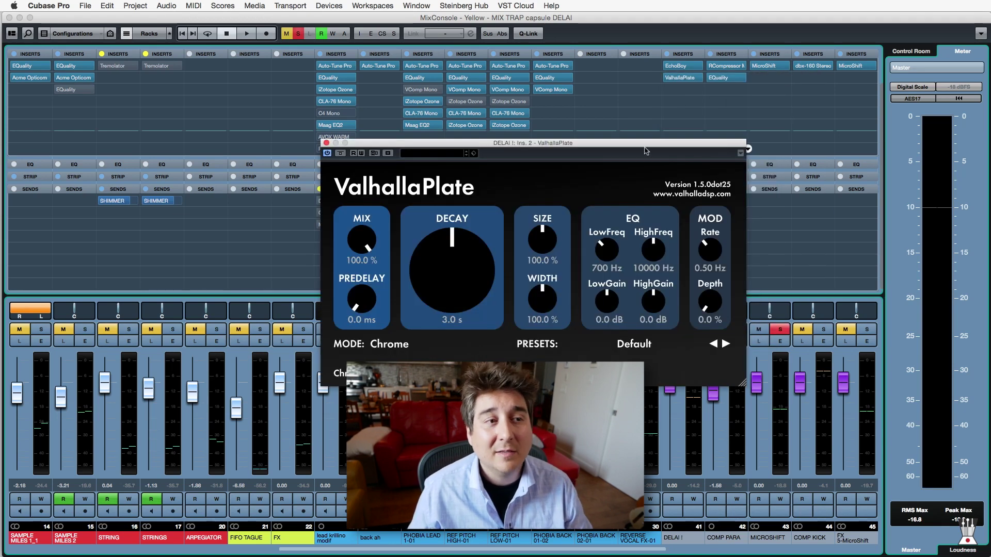
left_click_drag(565, 143, 510, 67)
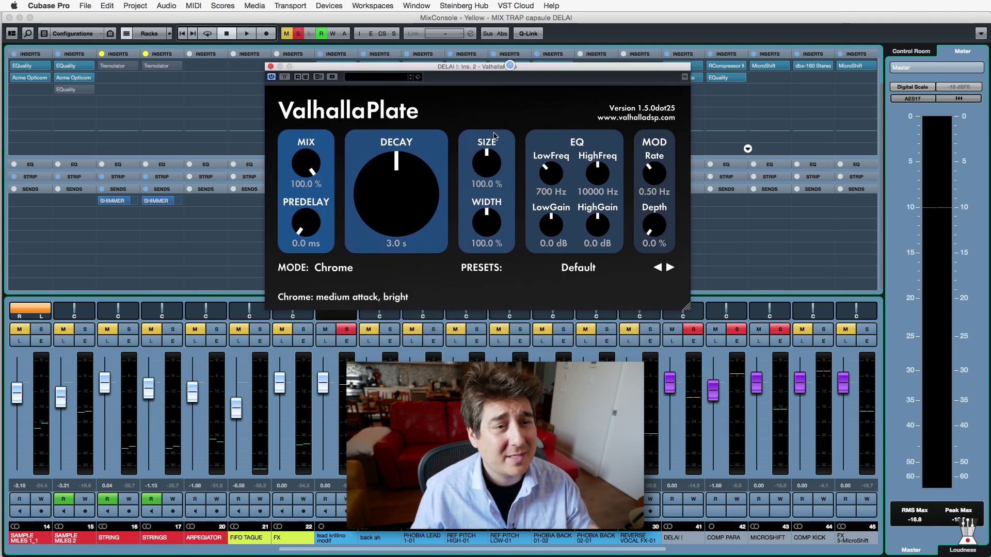
Load the MED-Shiny and Chrome Vocal preset in ValhallaPlate.
left_click(572, 268)
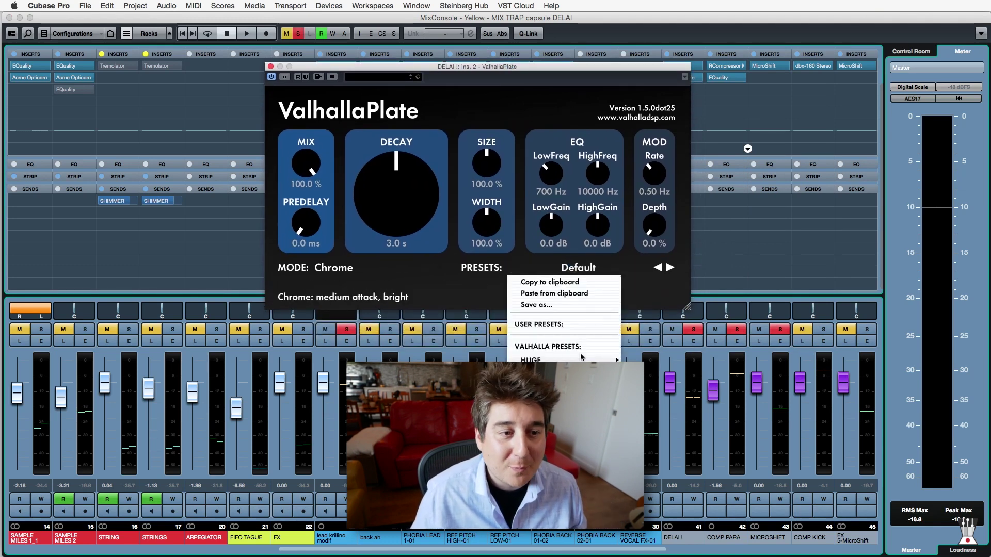
mouse_move(562, 371)
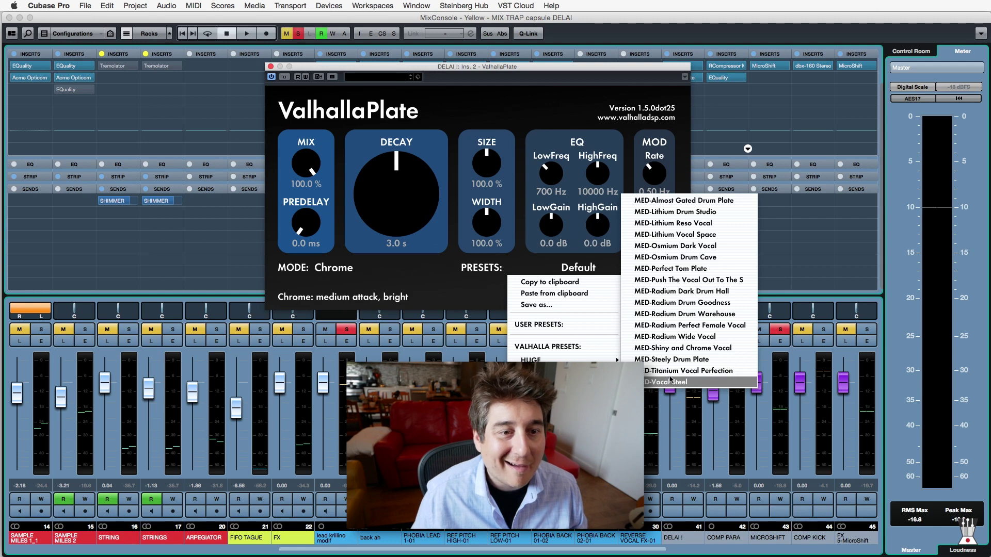
left_click(683, 349)
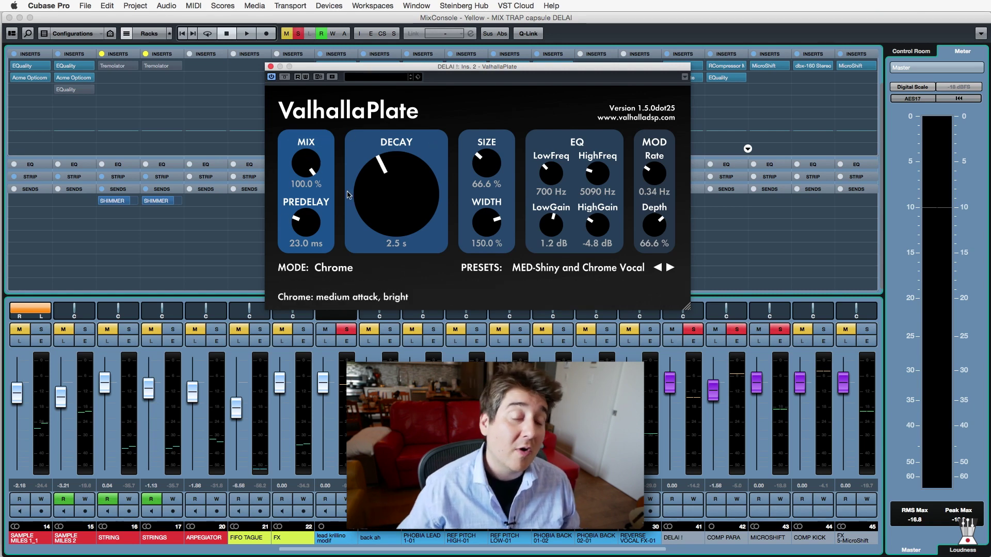
Compare dry and wet reverb settings during playback and set ValhallaPlate's mix to 27.2 %.
left_click_drag(306, 164, 306, 201)
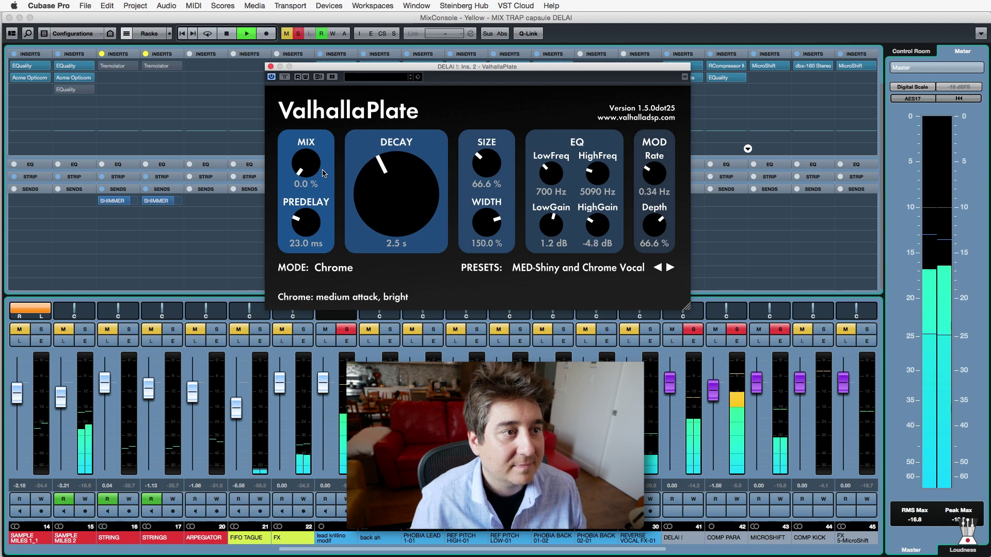
left_click_drag(305, 174, 318, 46)
key("space")
left_click_drag(310, 158, 287, 219)
key("space")
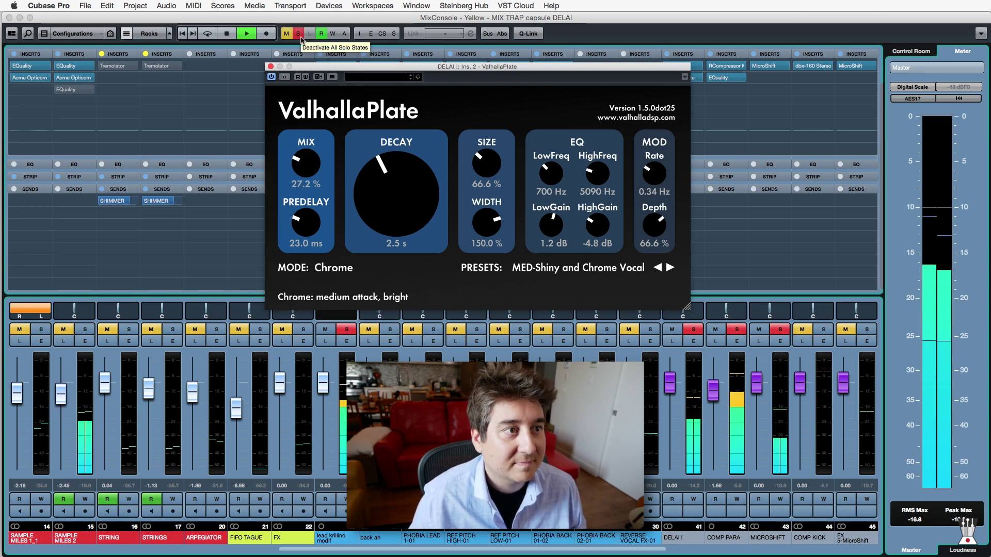
Compare the soloed vocal delay with ValhallaPlate bypassed and active over several short playback passes, leave the reverb active and close its window.
left_click(284, 79)
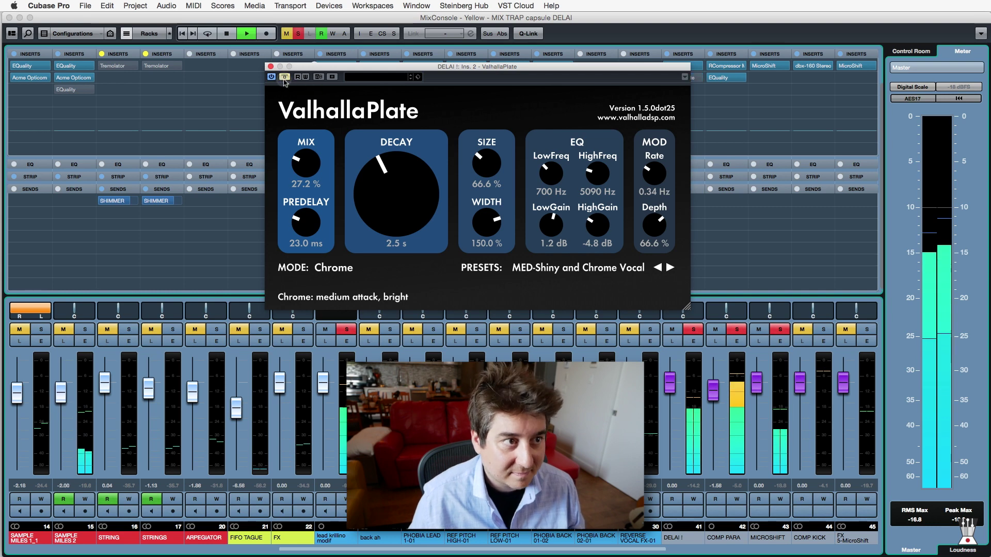
key("space")
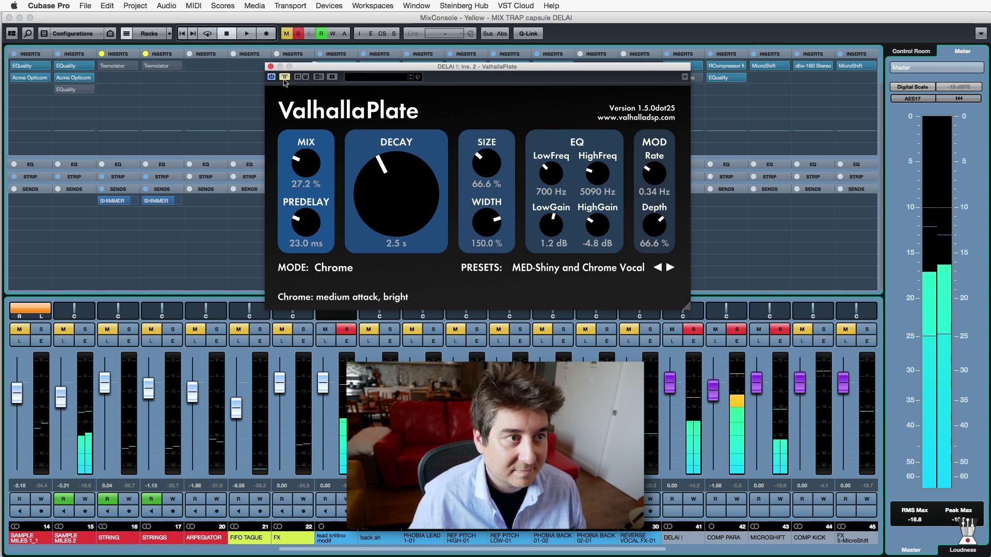
left_click(284, 79)
key("space")
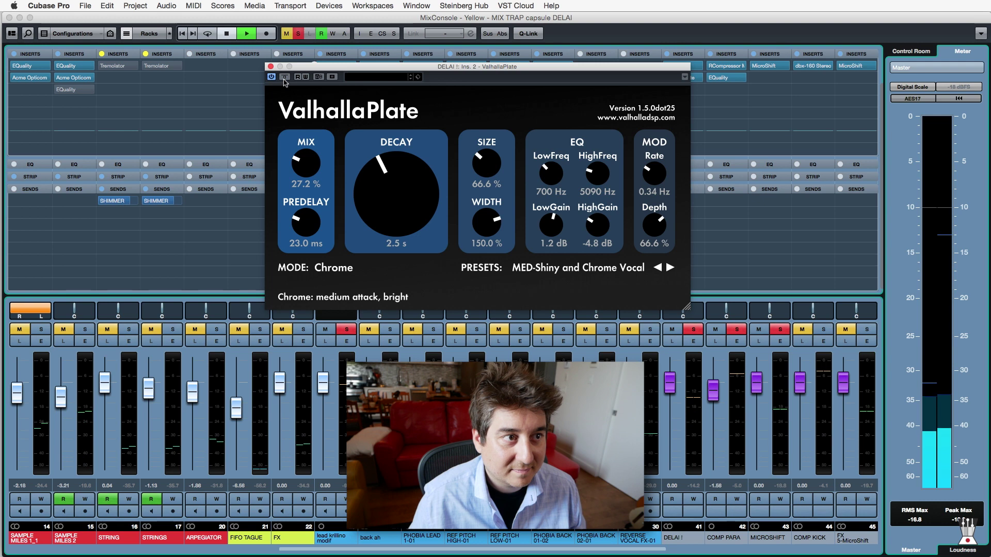
key("space")
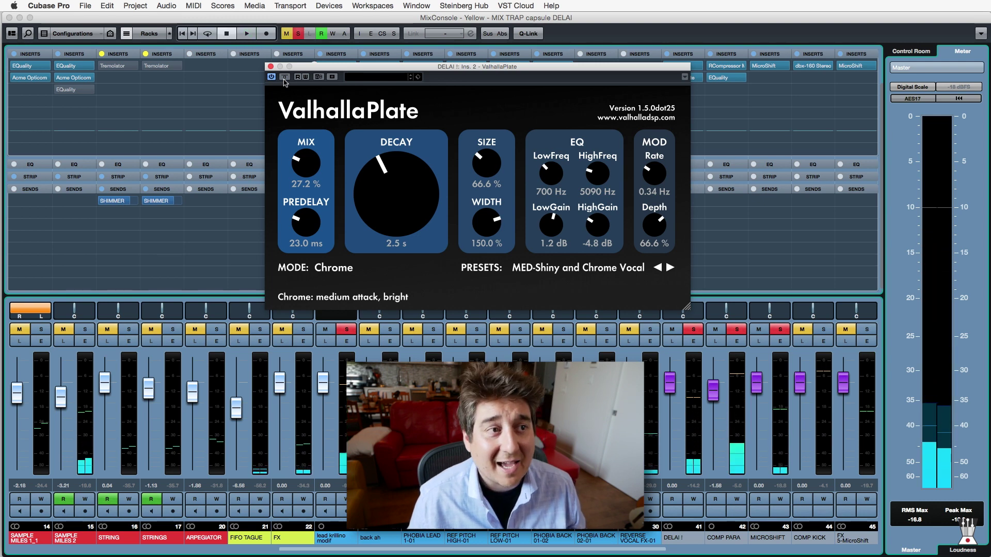
key("space")
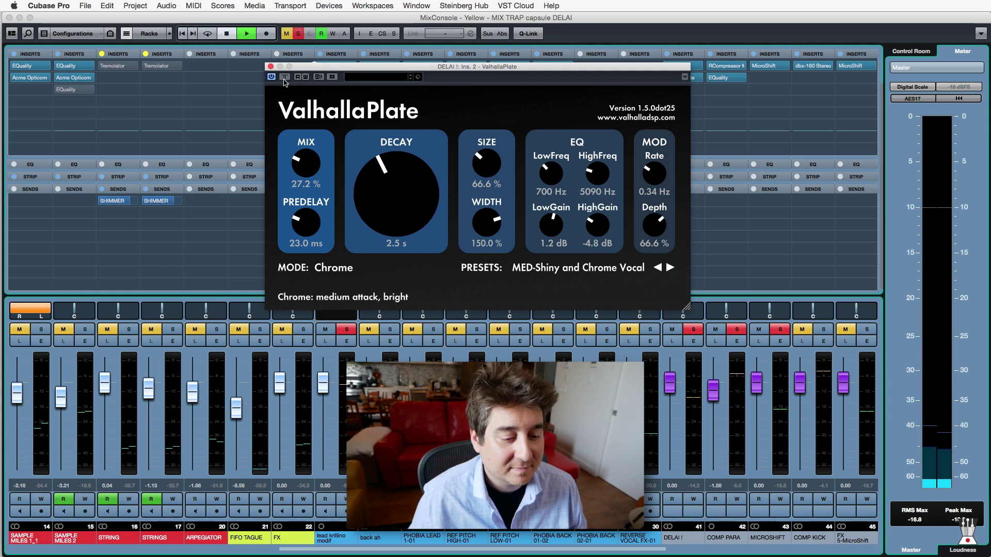
key("space")
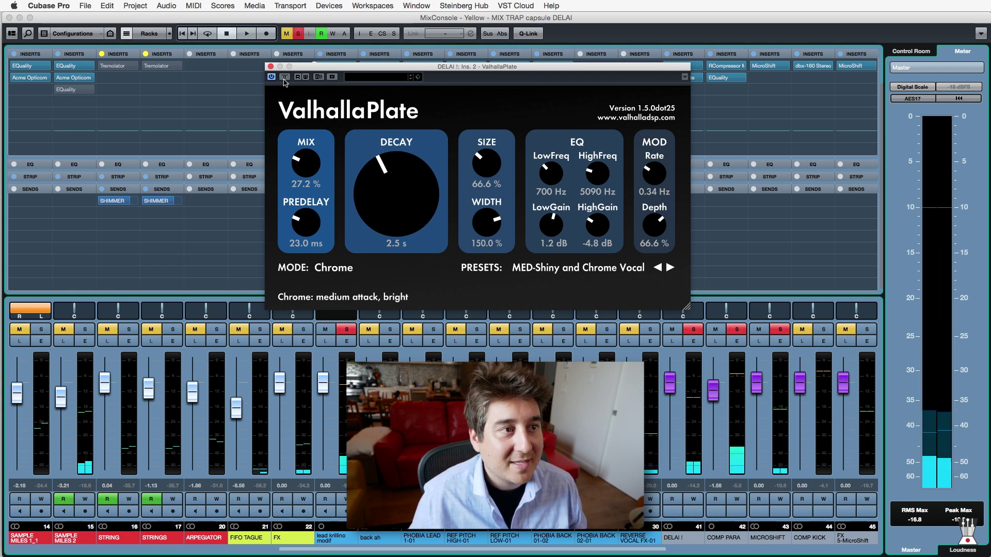
key("space")
key("space")
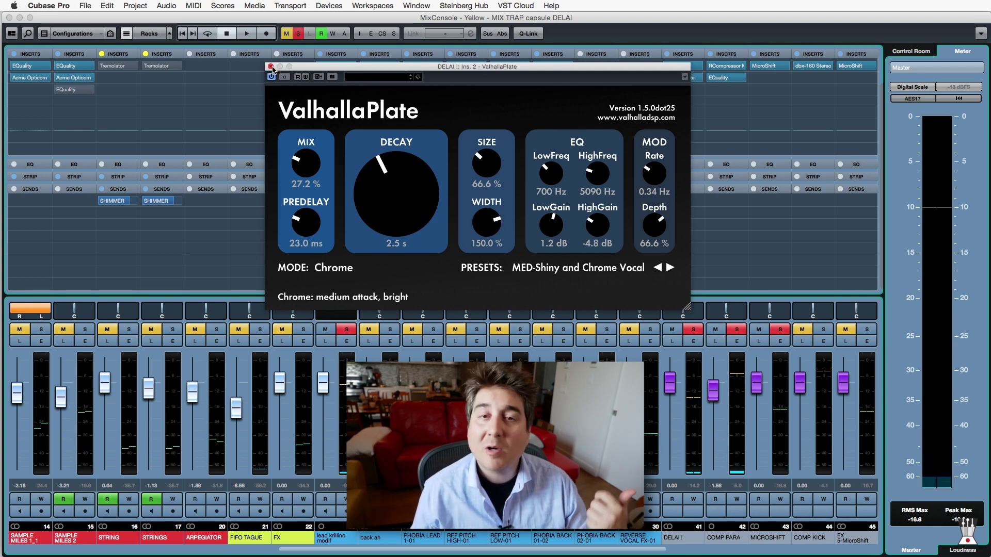
left_click(271, 66)
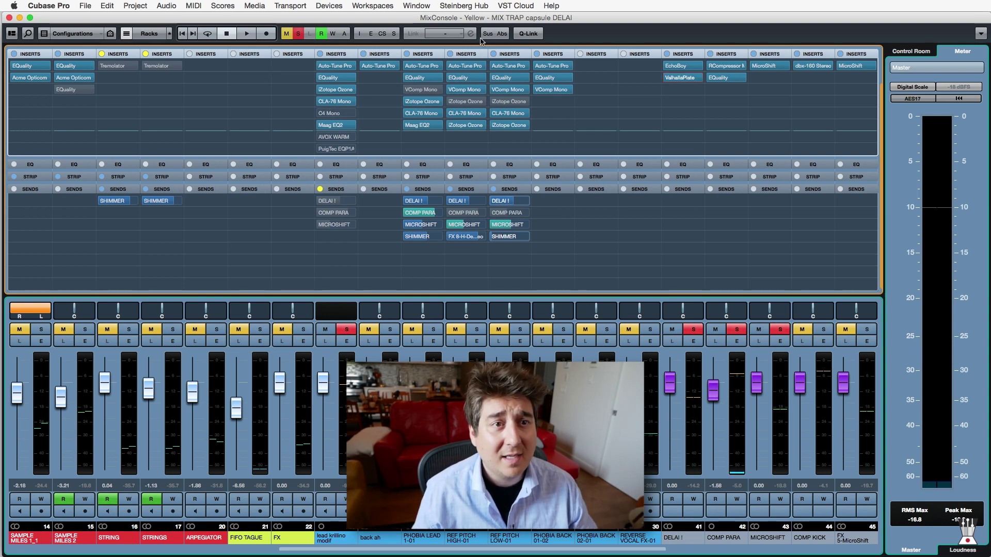
Review the EchoBoy settings in the first insert slot of the DELAI ! channel and close the plug-in.
left_click(674, 66)
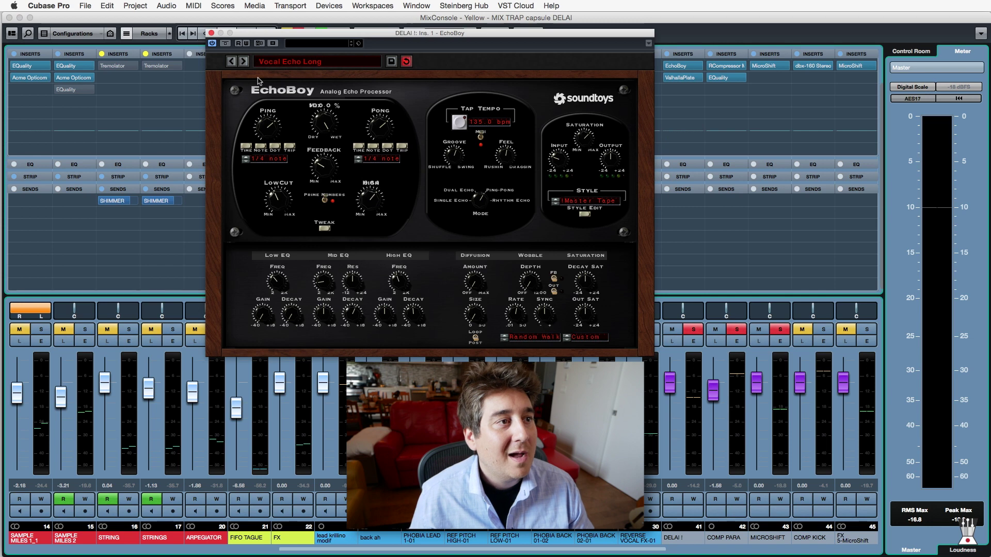
left_click(211, 33)
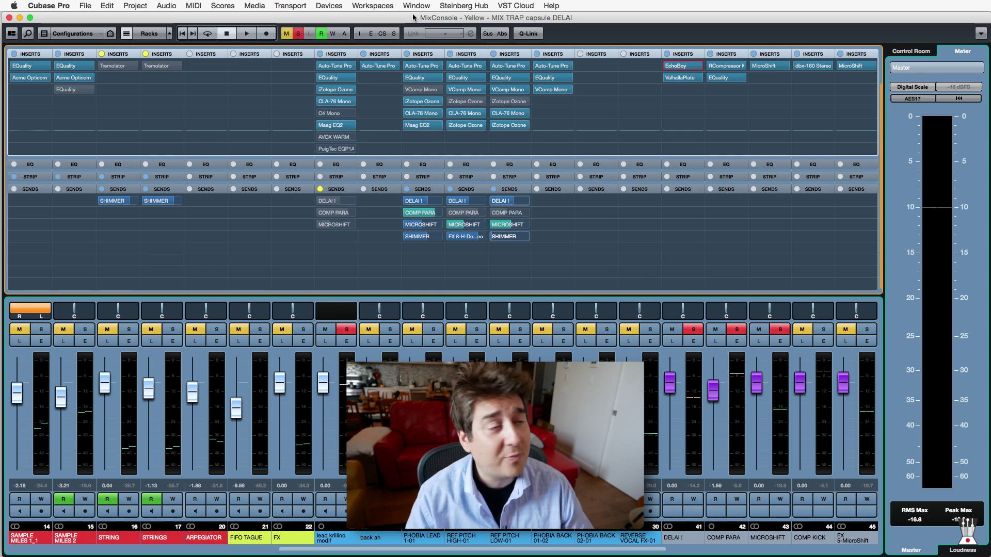
left_click(675, 71)
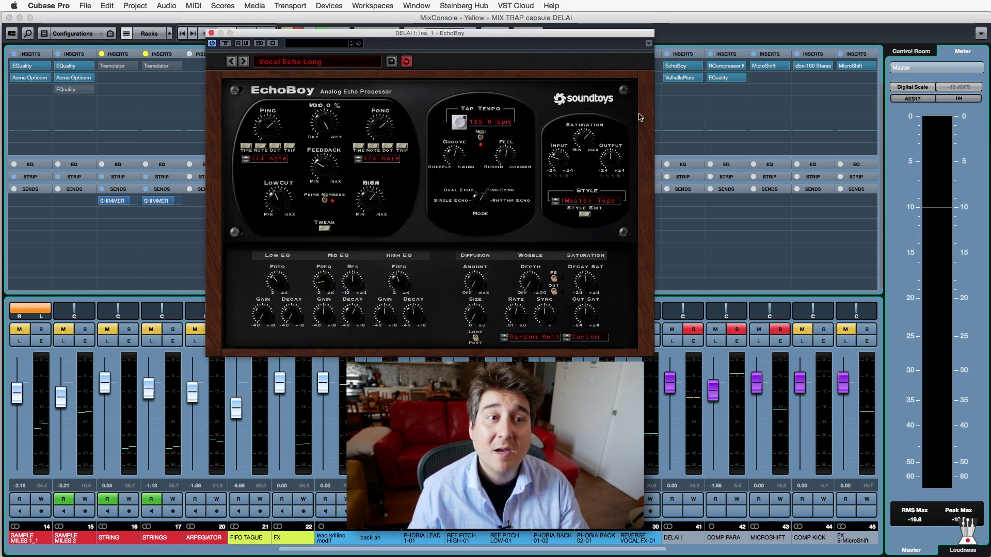
left_click(211, 33)
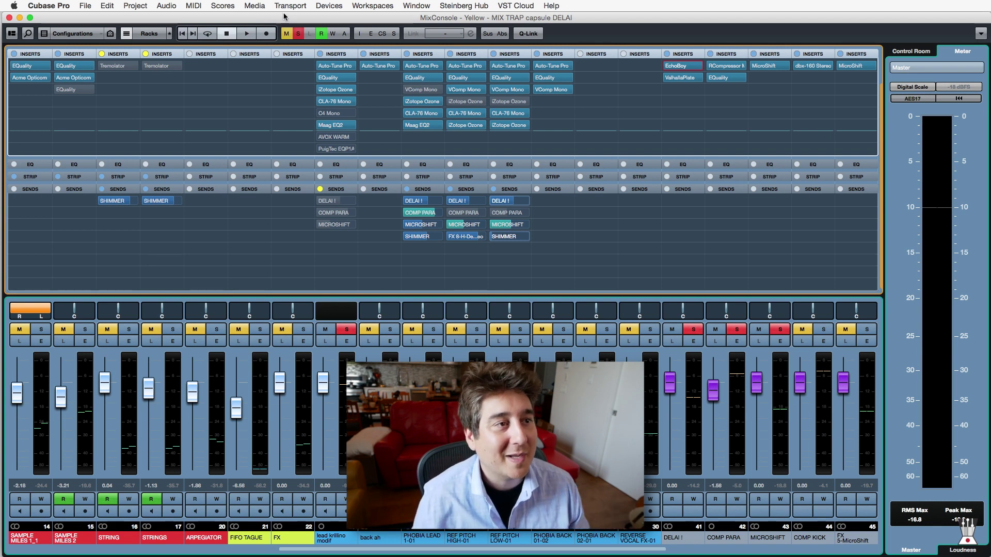
Deactivate all solo states and set the DELAI ! channel fader to 1.85 while listening to the full mix, stopping playback when done.
left_click(298, 34)
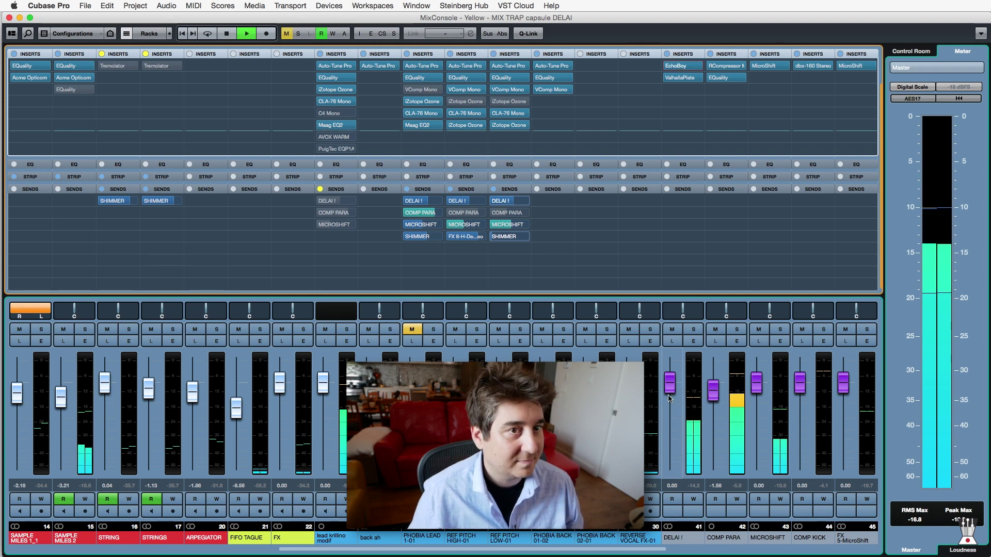
left_click_drag(671, 395, 672, 362)
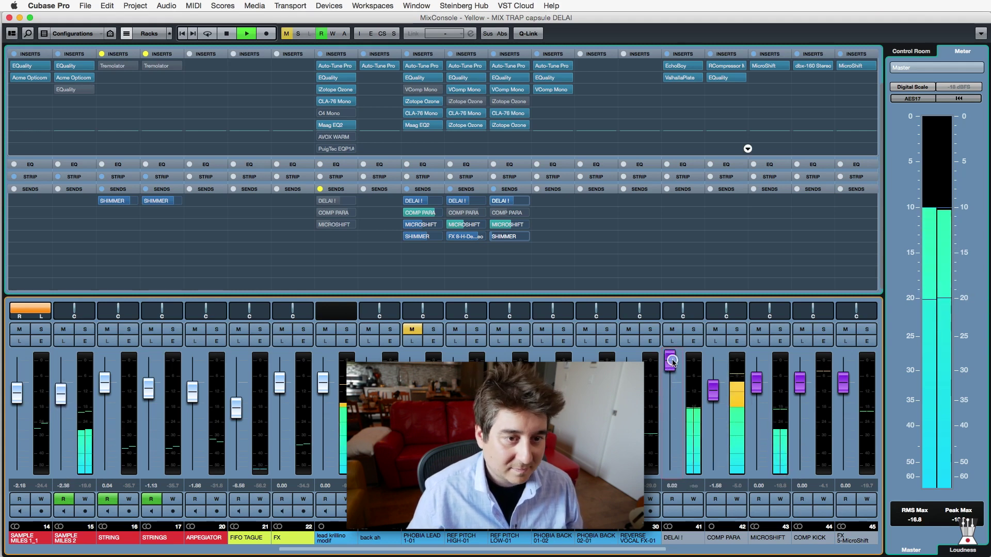
left_click(671, 362, "super")
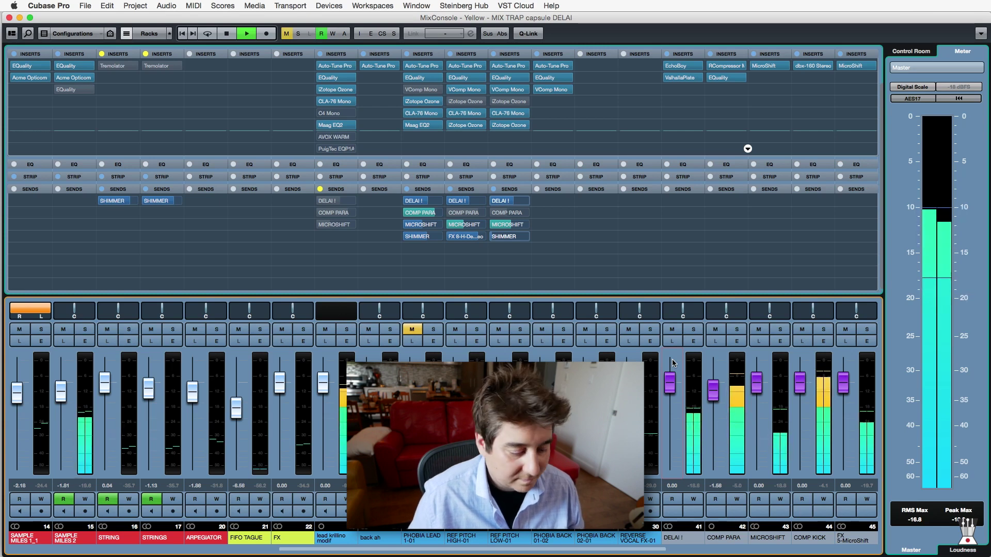
left_click_drag(671, 383, 675, 379)
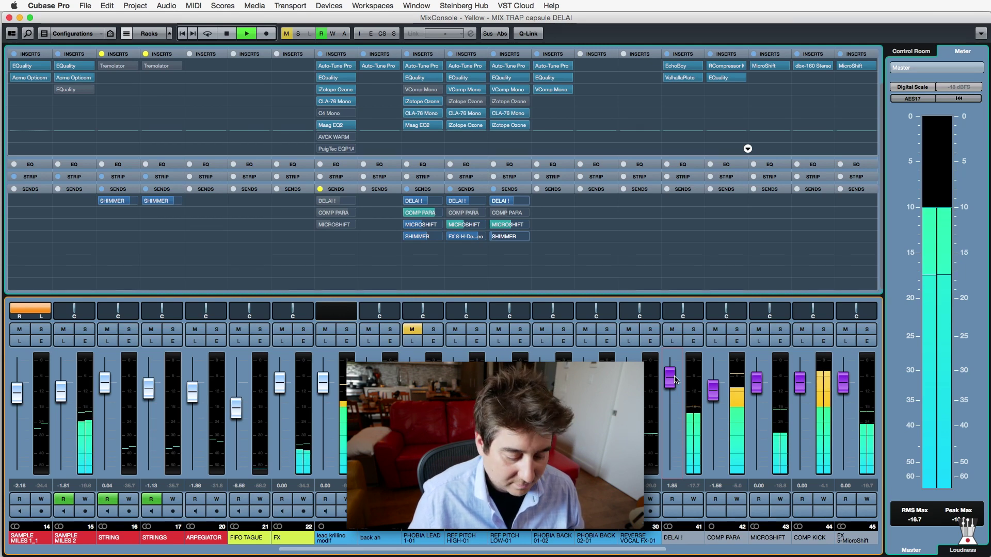
key("space")
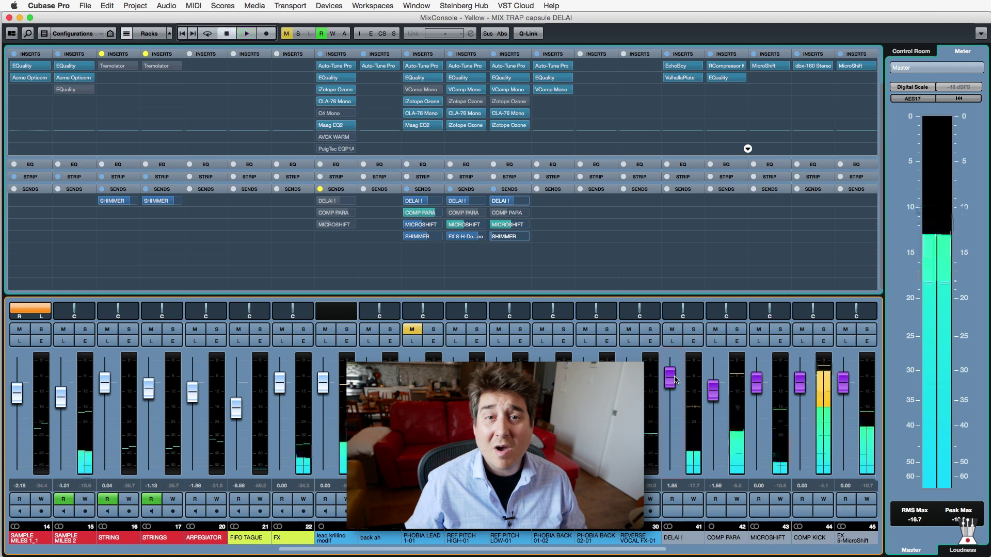